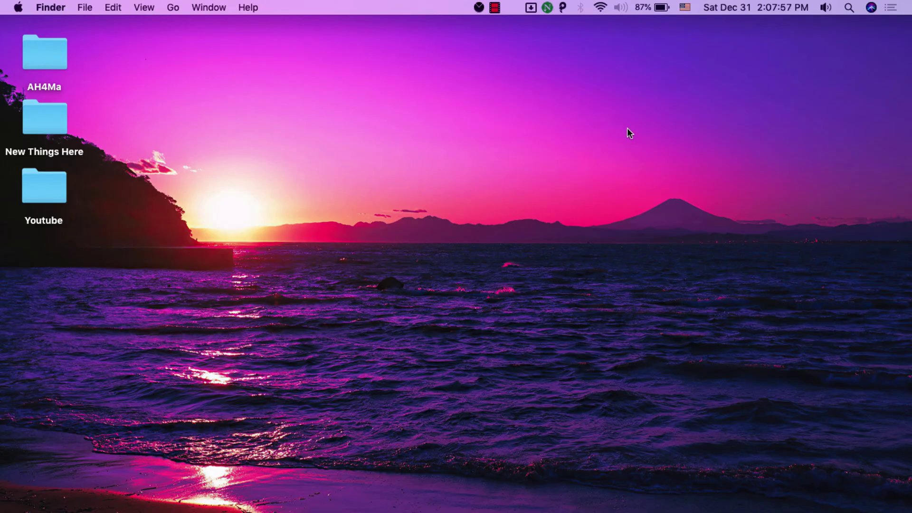
- Load the imobie.com/anytrans product page in Brave
mouse_move(76, 508)
click(76, 480)
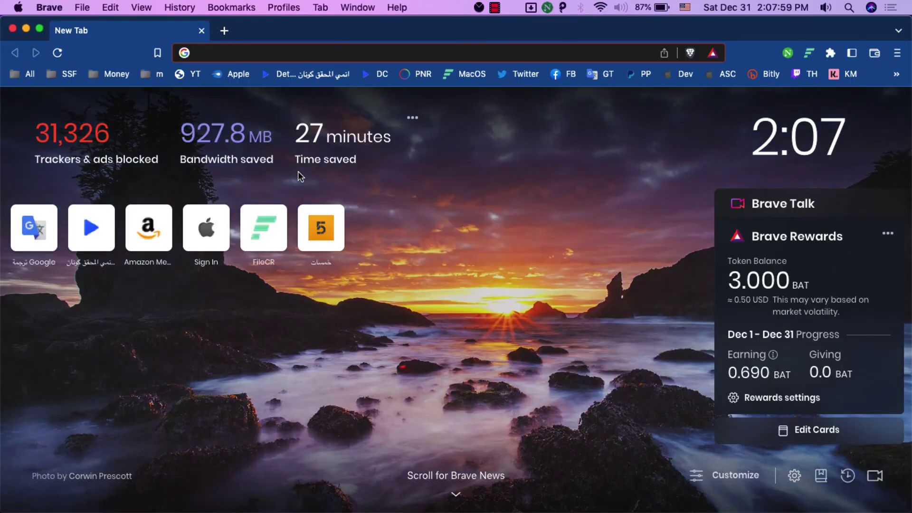
text(https://www.imobie.com/anytrans/)
key(Return)
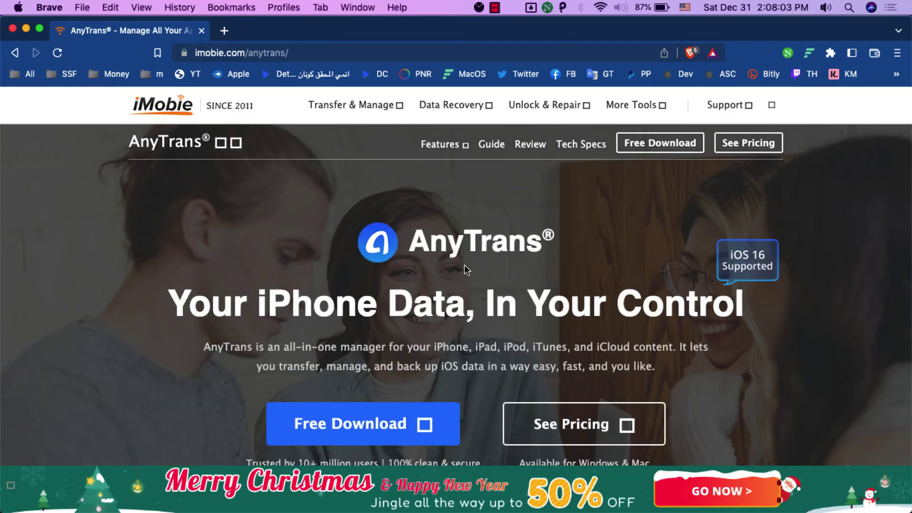
double_click(470, 240)
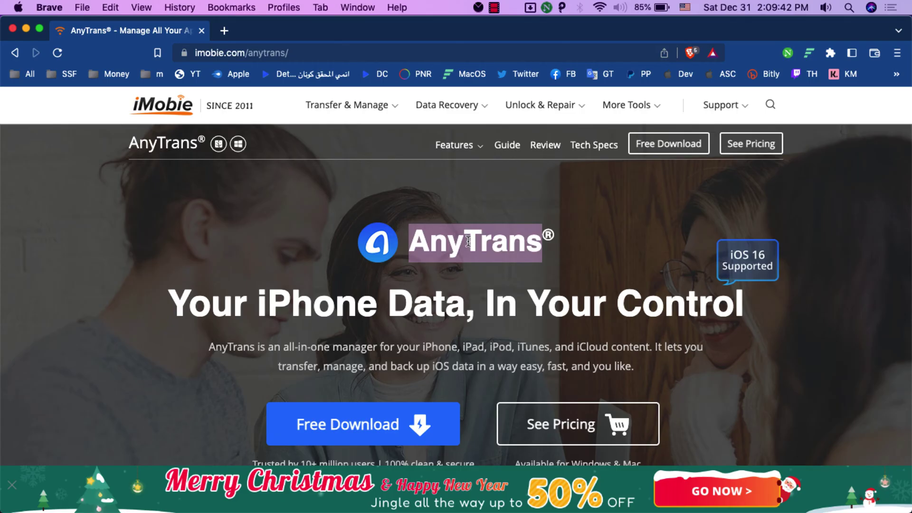
scroll(469, 241, down, 2)
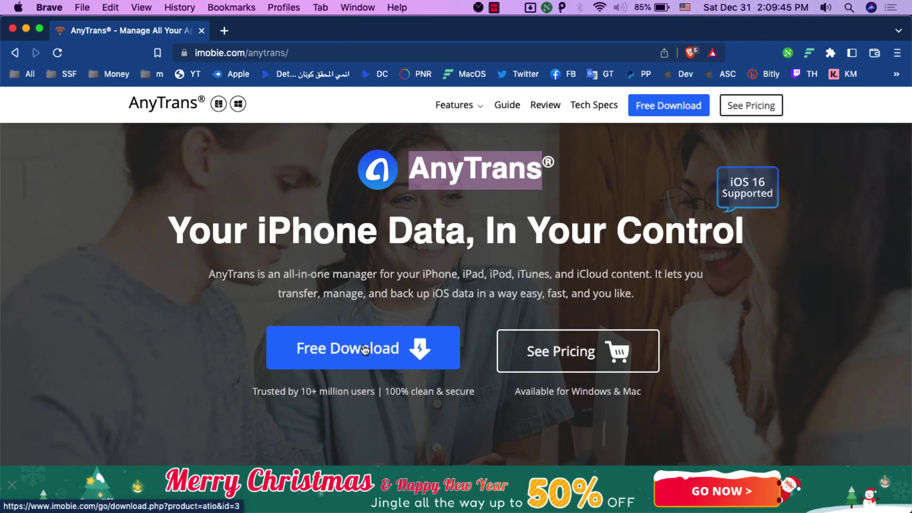
- Download the AnyTrans for Mac disk image, hide Brave, and open the finished download
click(367, 348)
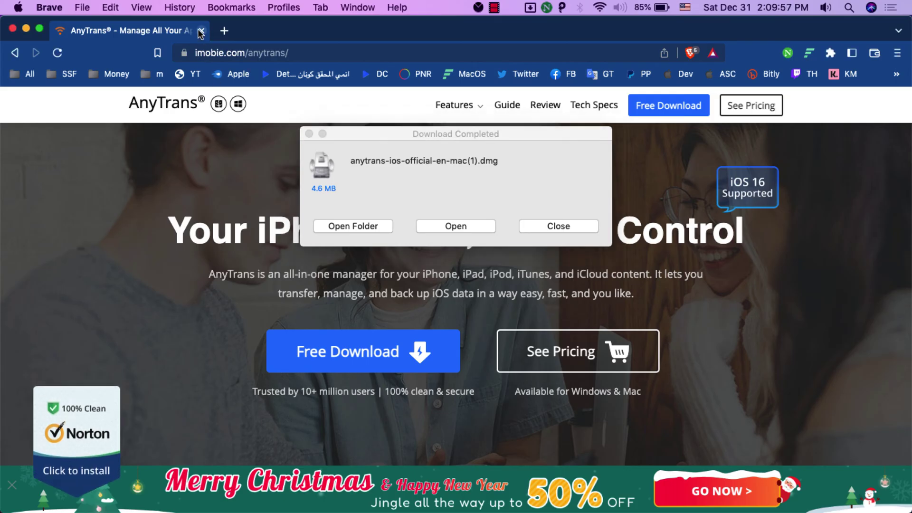
key(super+m)
click(461, 226)
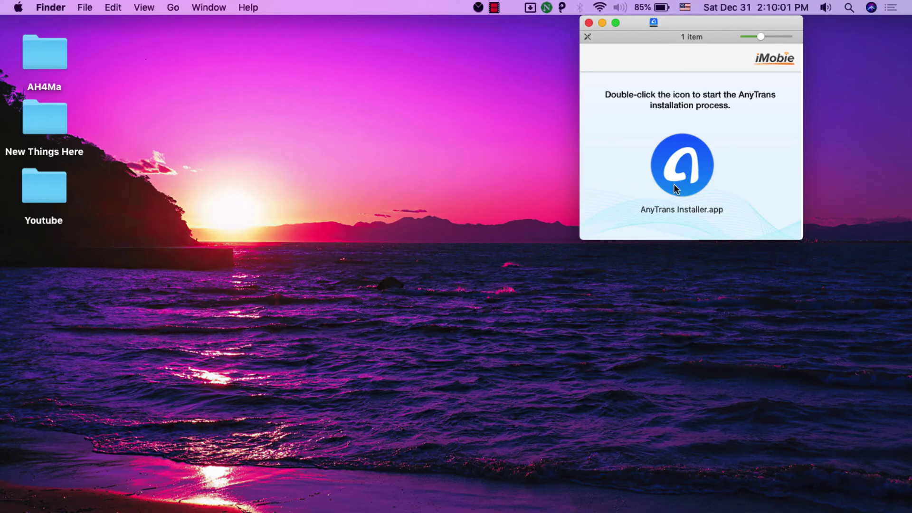
- Run AnyTrans Installer.app, close the installer and disk image windows, and show Launchpad
double_click(681, 169)
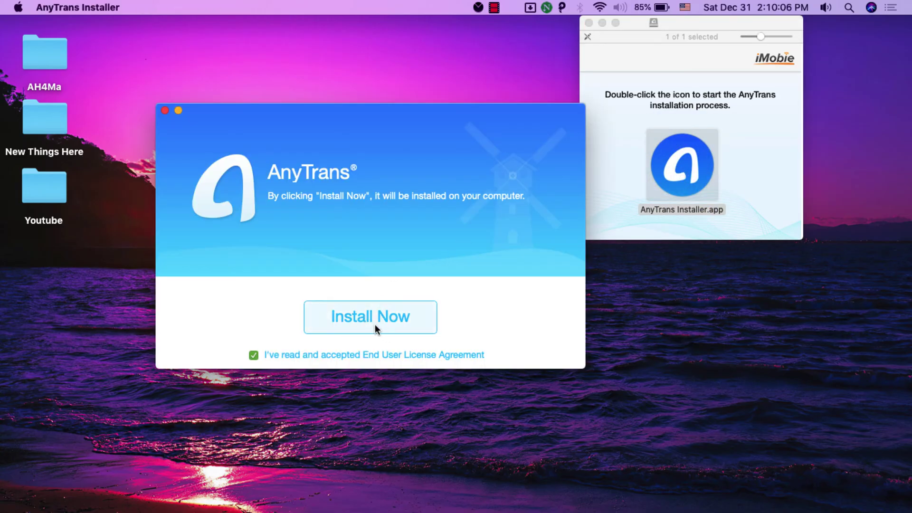
click(165, 110)
click(589, 23)
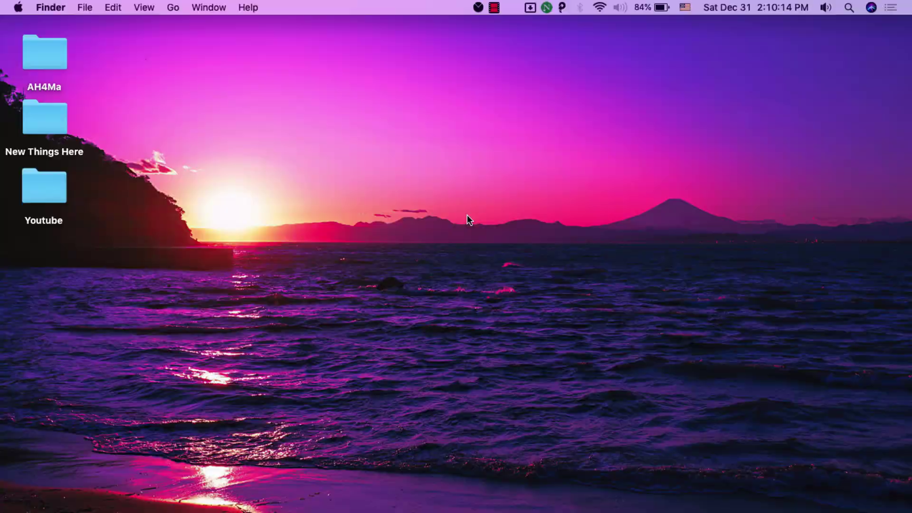
key(F4)
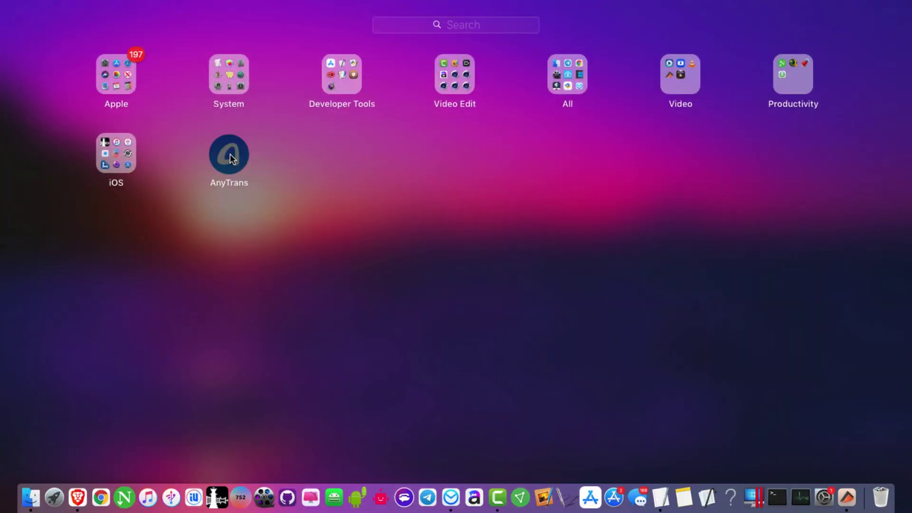
- Launch AnyTrans from Launchpad and go to its App Downloader page
click(230, 155)
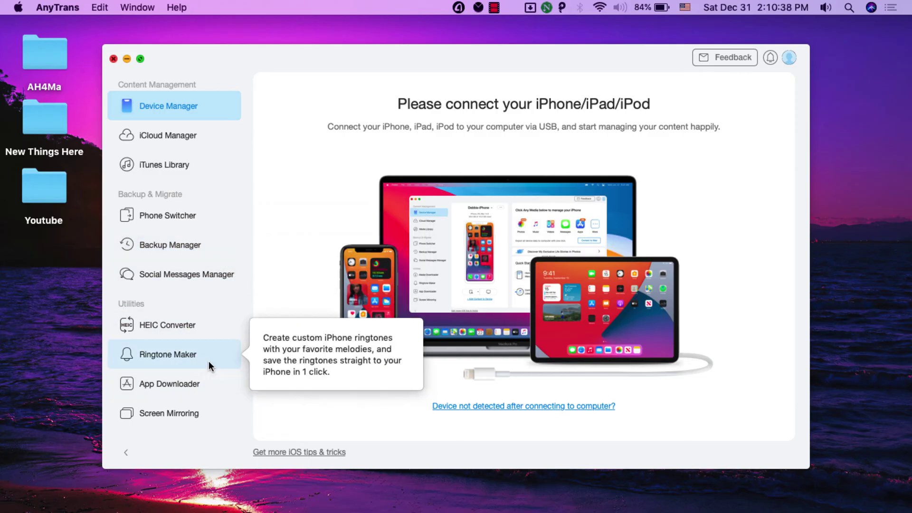
click(197, 385)
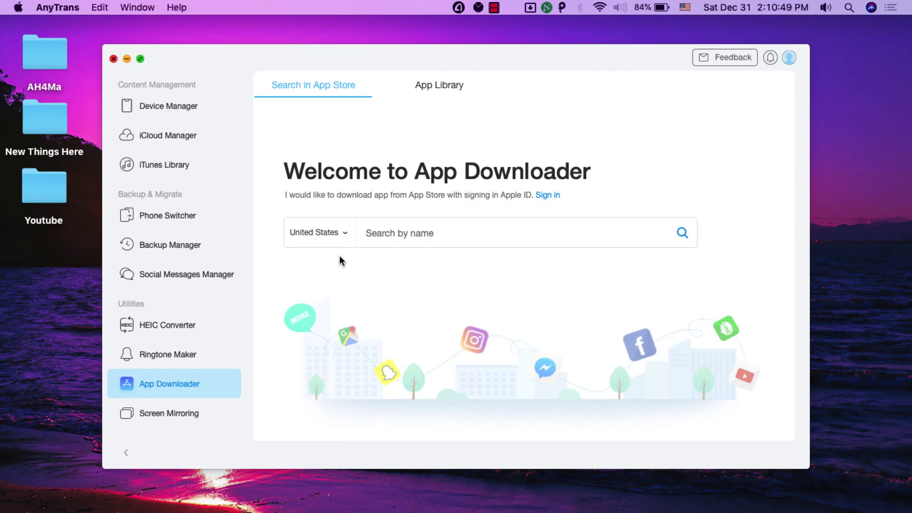
- Search the United States App Store by name for 'battery widget'
click(345, 237)
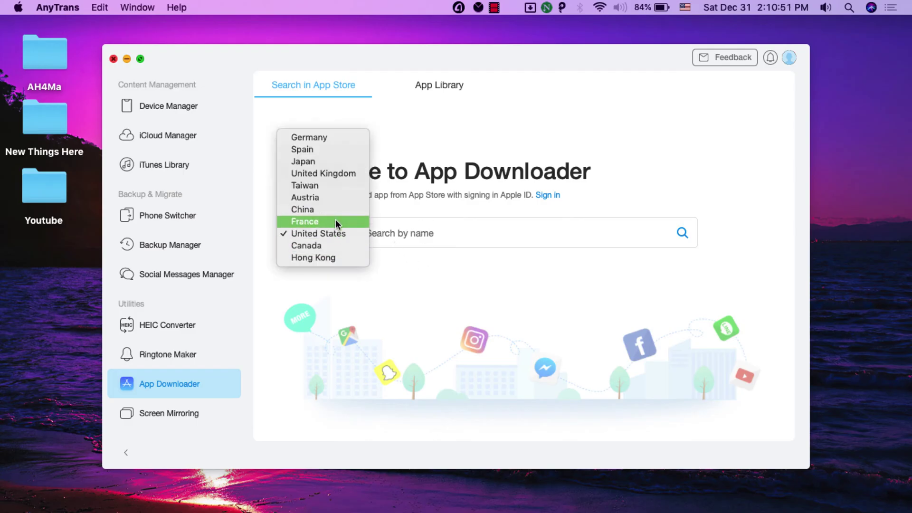
click(337, 235)
click(399, 236)
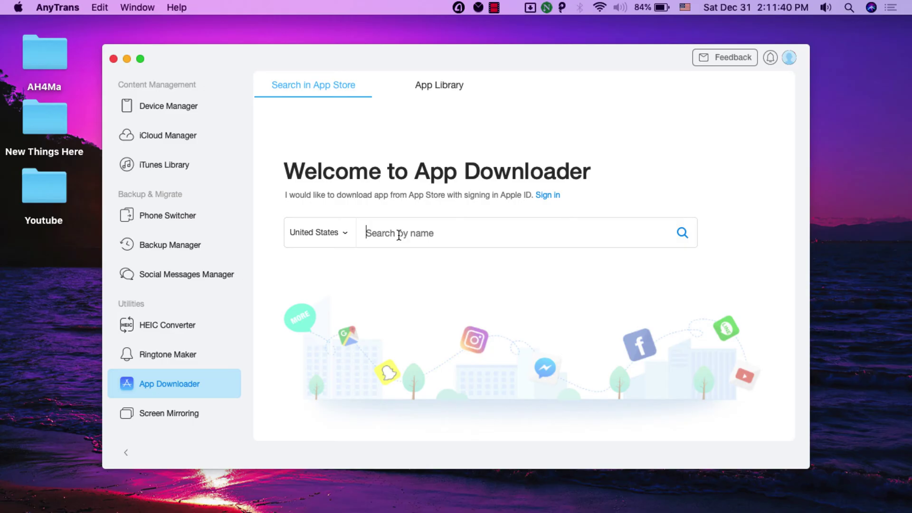
text(battery w)
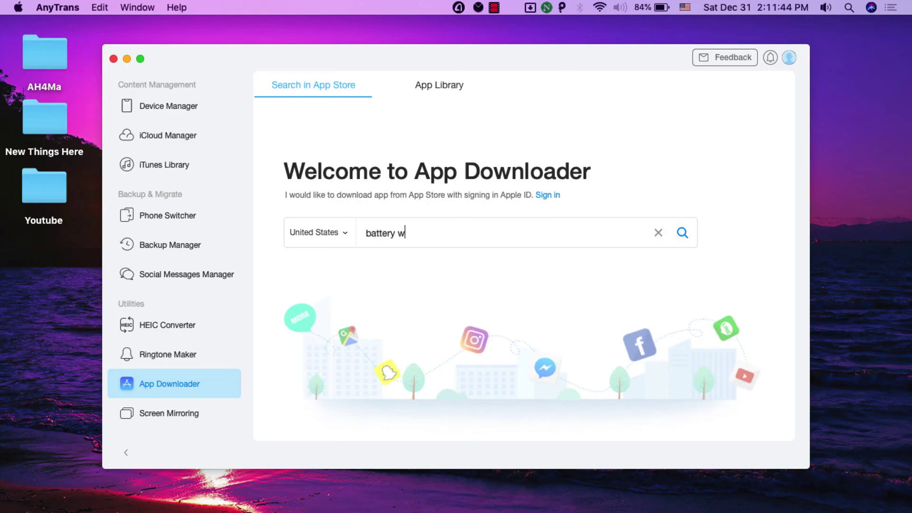
text(idget)
key(Return)
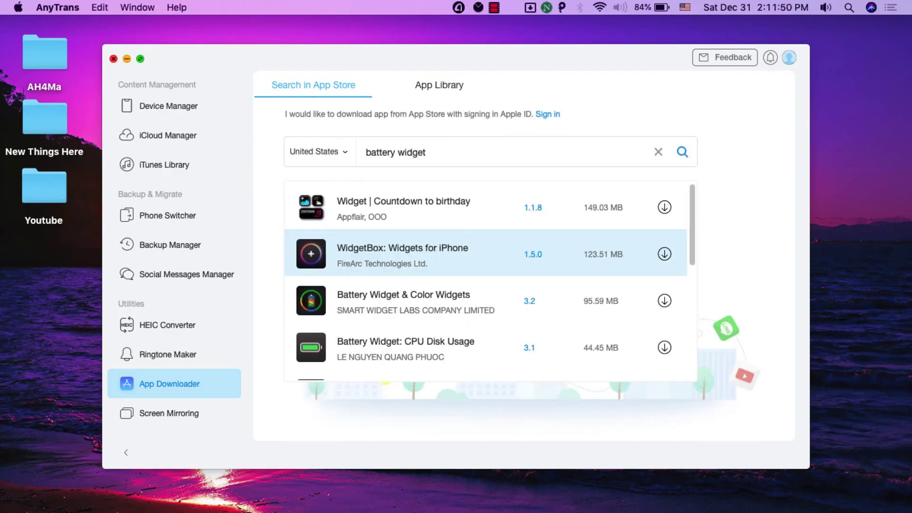
scroll(486, 255, down, 2)
scroll(456, 264, up, 1)
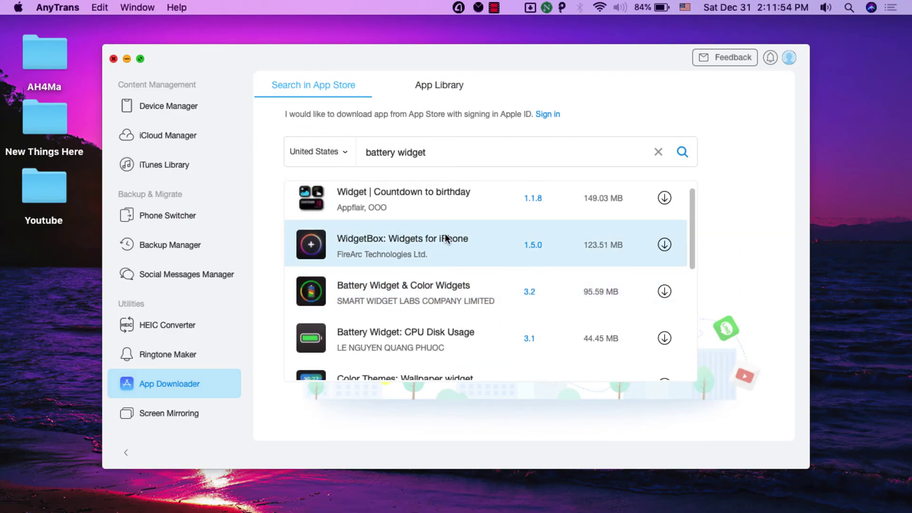
scroll(444, 234, down, 1)
scroll(445, 234, down, 1)
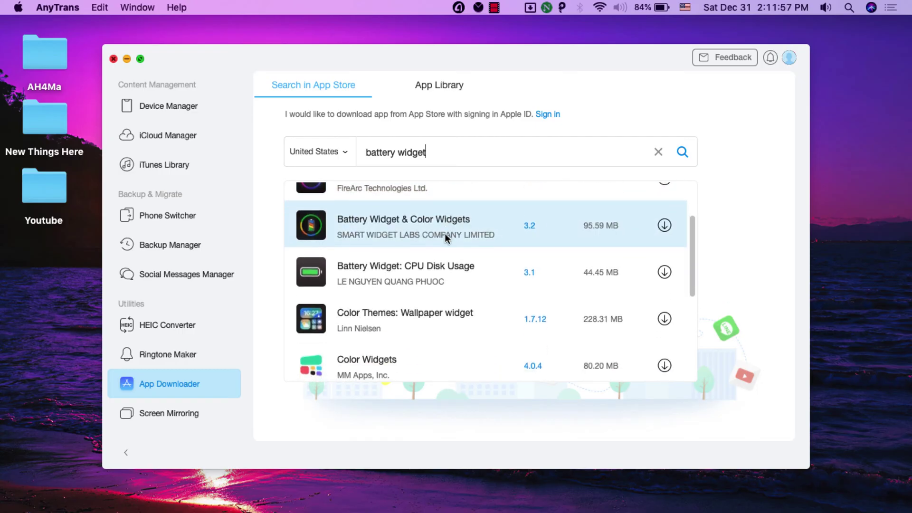
- Start downloading Battery Widget: CPU Disk Usage and paste the saved Apple ID into the sign-in prompt
click(664, 272)
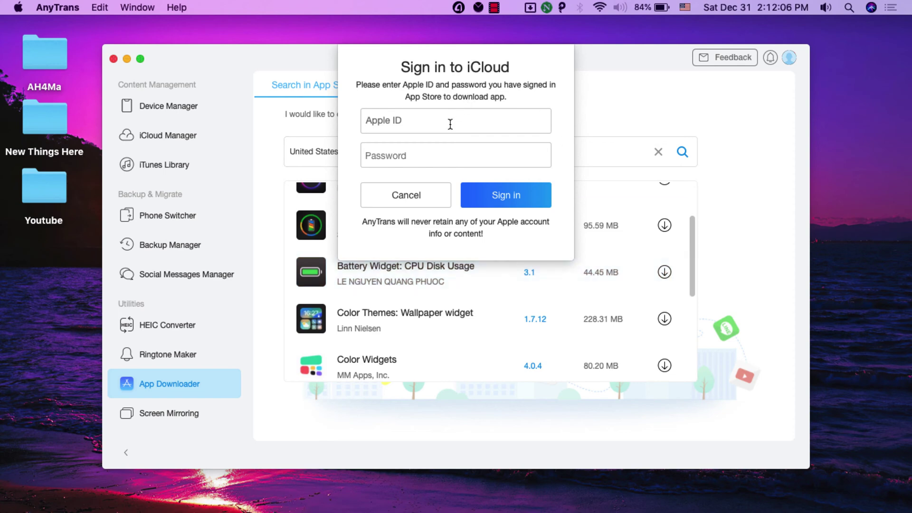
key(alt+super)
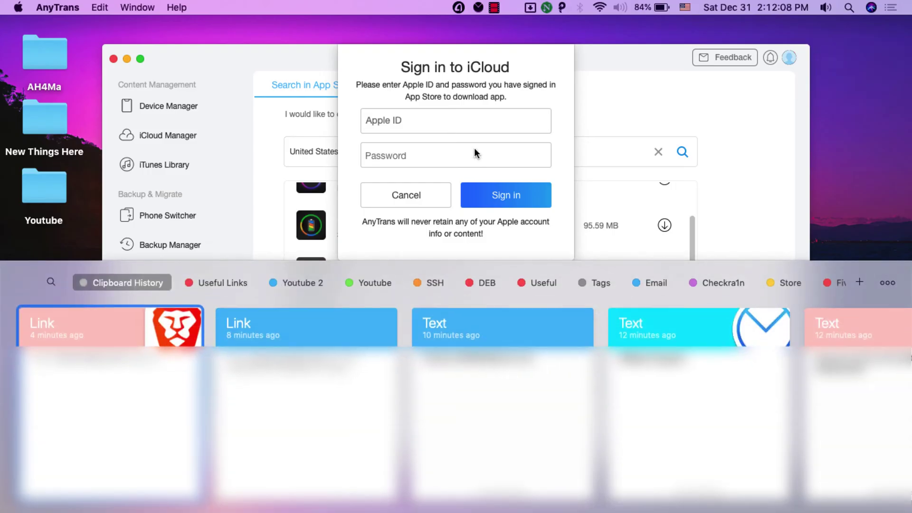
key(Return)
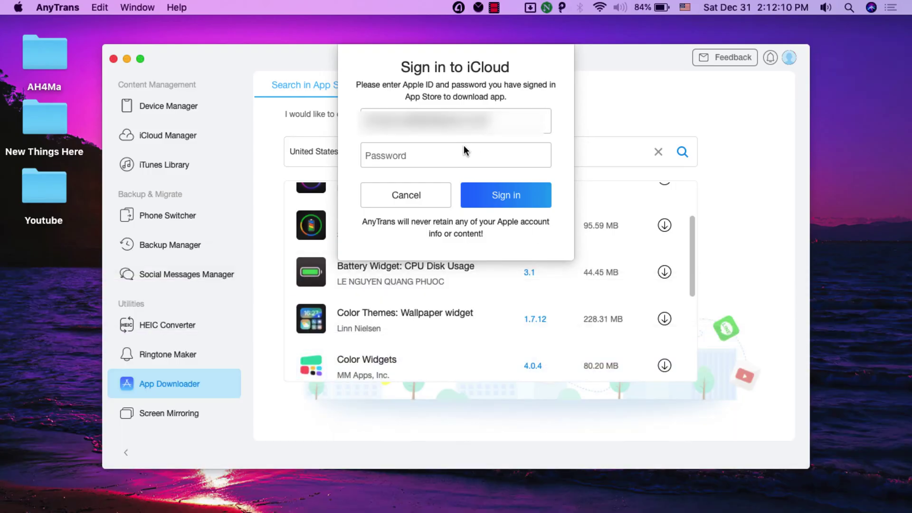
- Fill the password from the clipboard manager's Email entries and sign in to iCloud
click(464, 147)
key(alt+super)
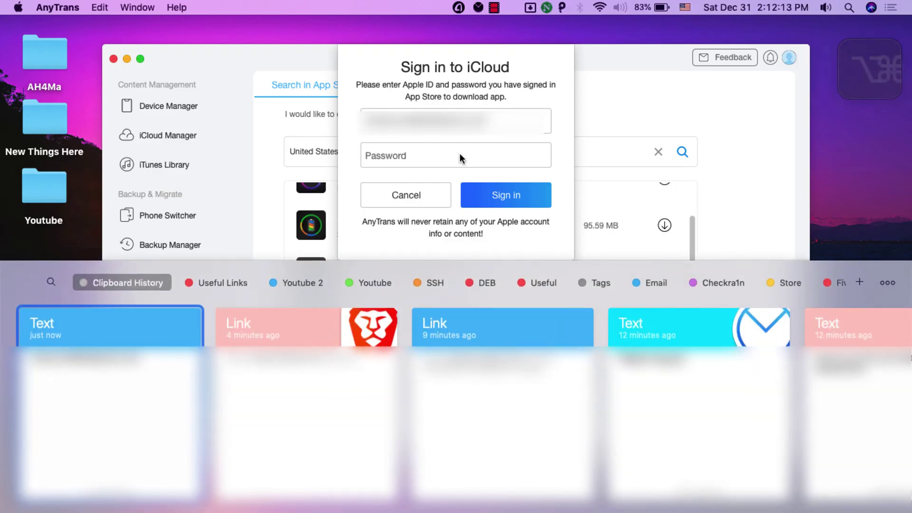
click(652, 281)
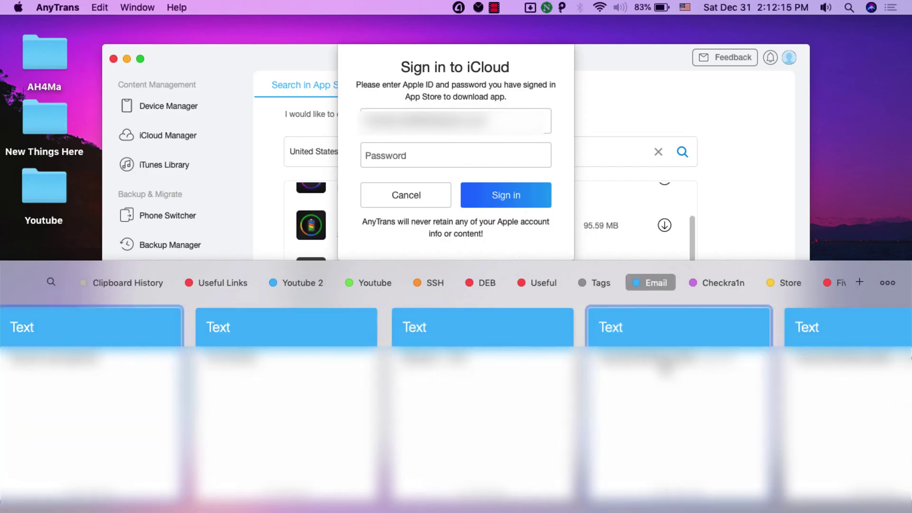
key(Return)
click(485, 195)
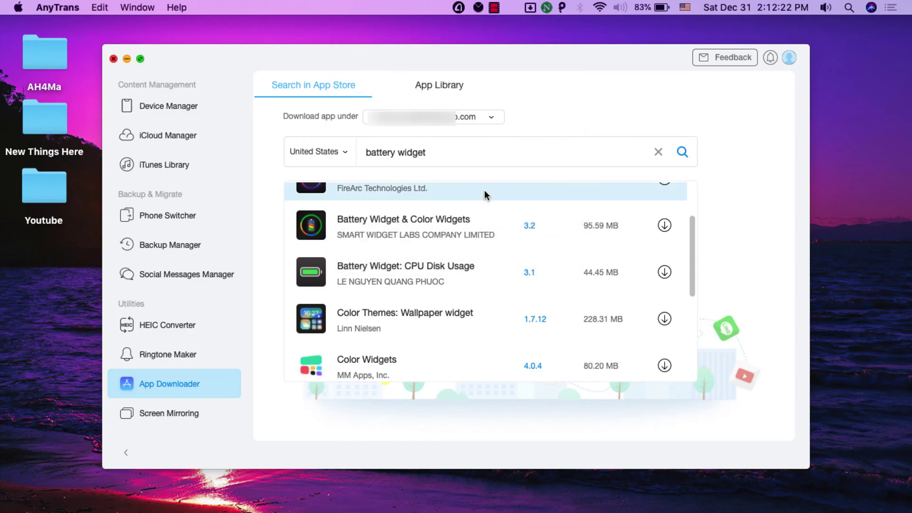
- Check the download account, download Battery Widget: CPU Disk Usage, and view it in the App Library
click(473, 115)
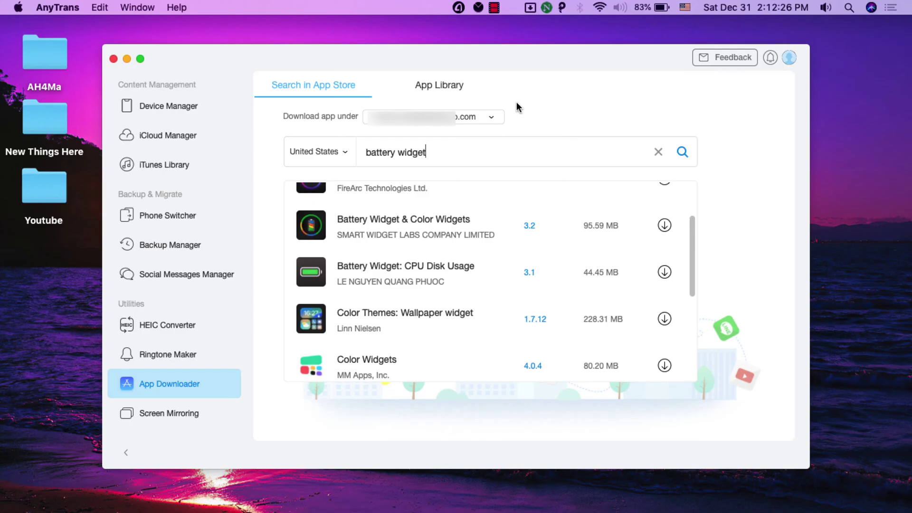
click(665, 271)
click(440, 86)
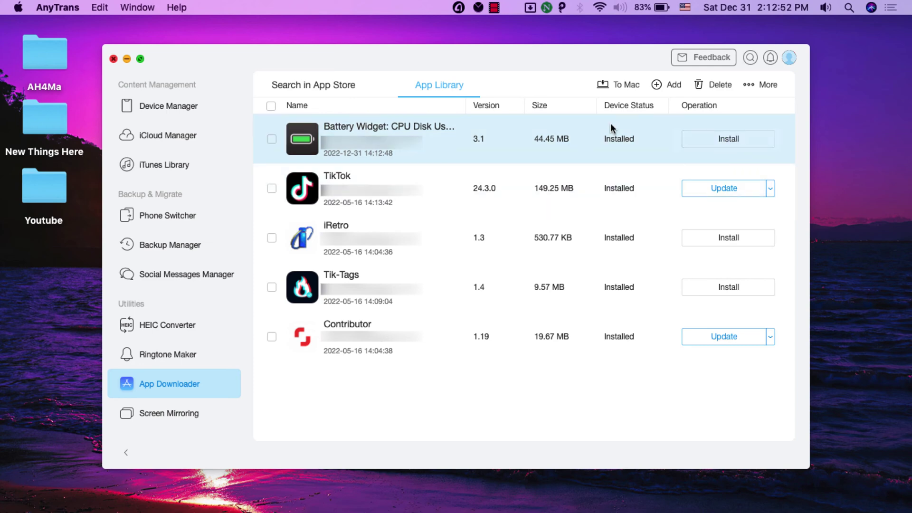
- Show the connected iPhone's Device Manager overview and let its data load
click(220, 105)
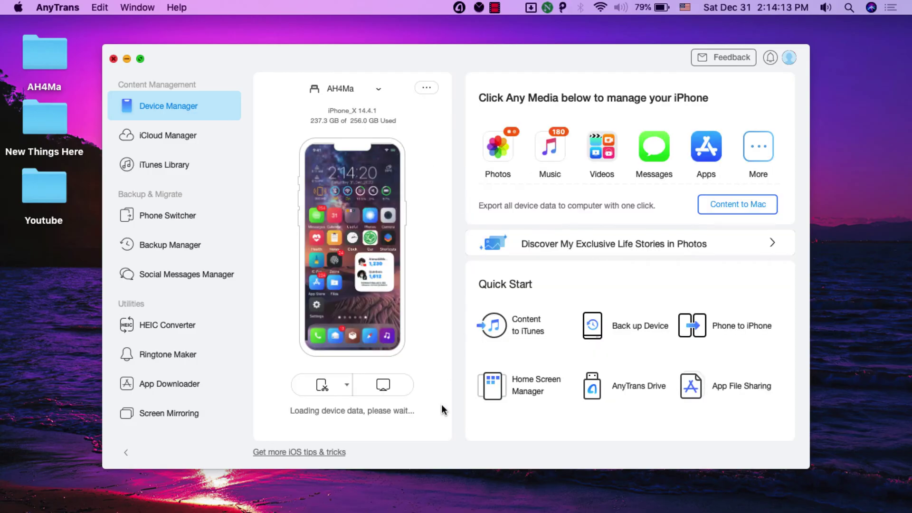
drag(290, 410, 404, 415)
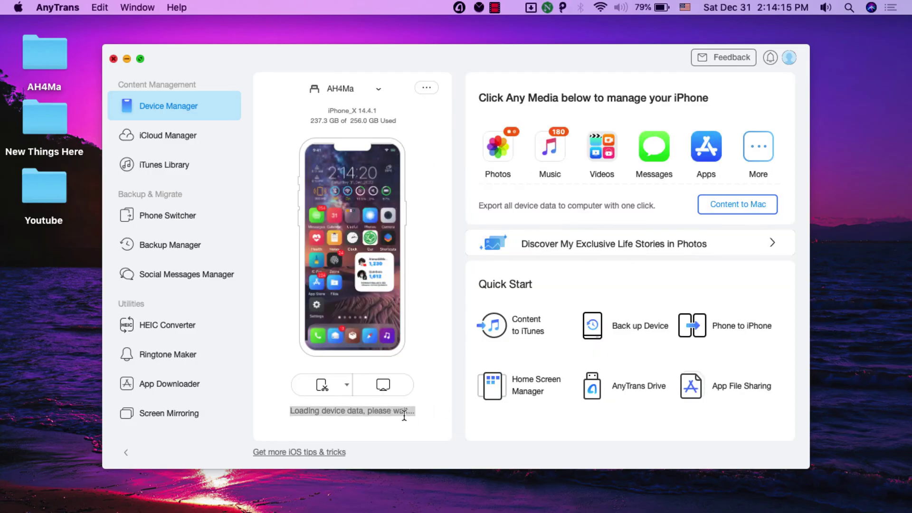
click(426, 408)
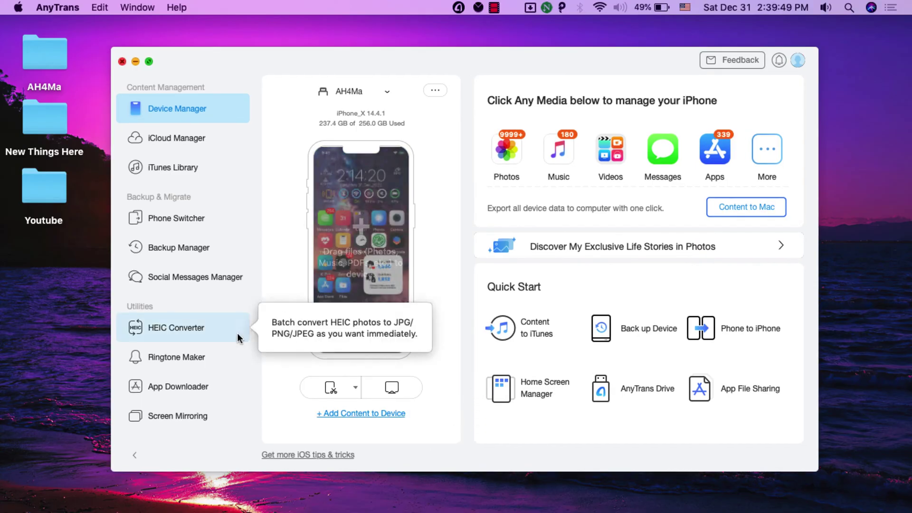
- Return to App Downloader's App Library listing Battery Widget: CPU Disk Usage
click(218, 385)
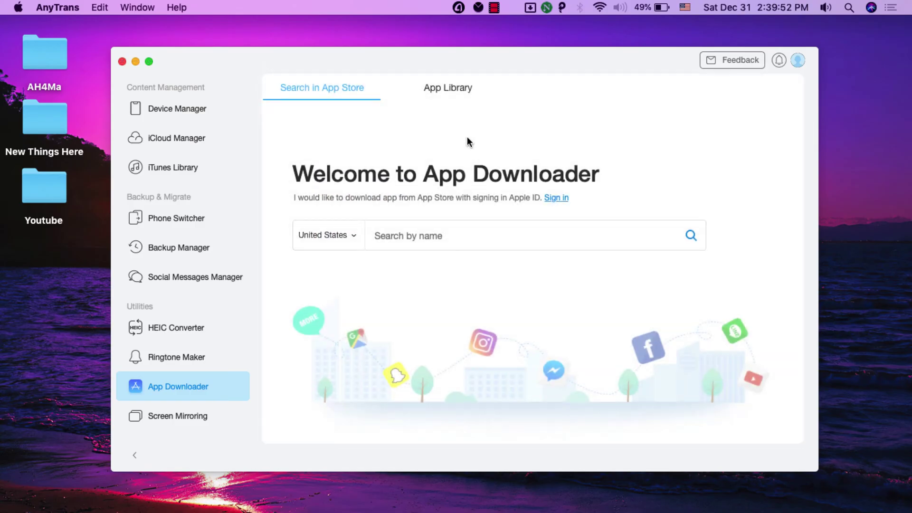
click(445, 86)
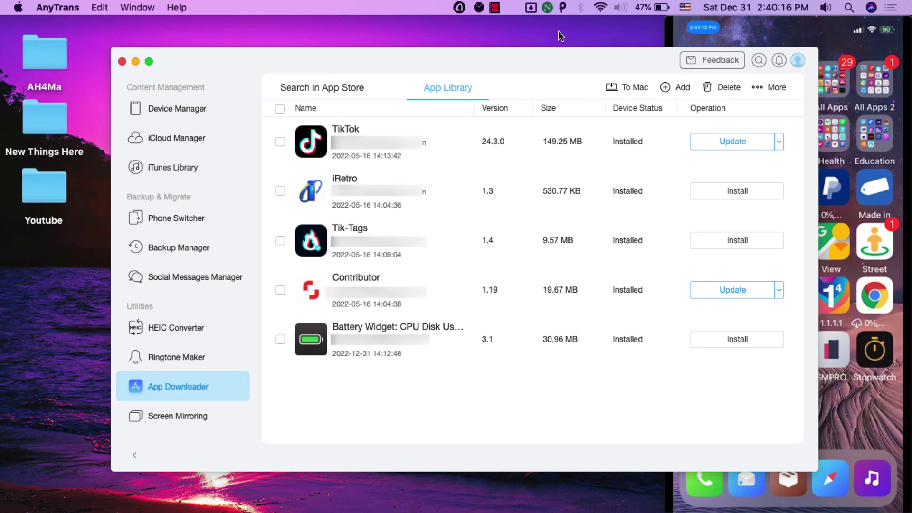
- Move AnyTrans beside the iPhone mirror, install Battery Widget onto the iPhone, then move the window back
drag(566, 61, 313, 65)
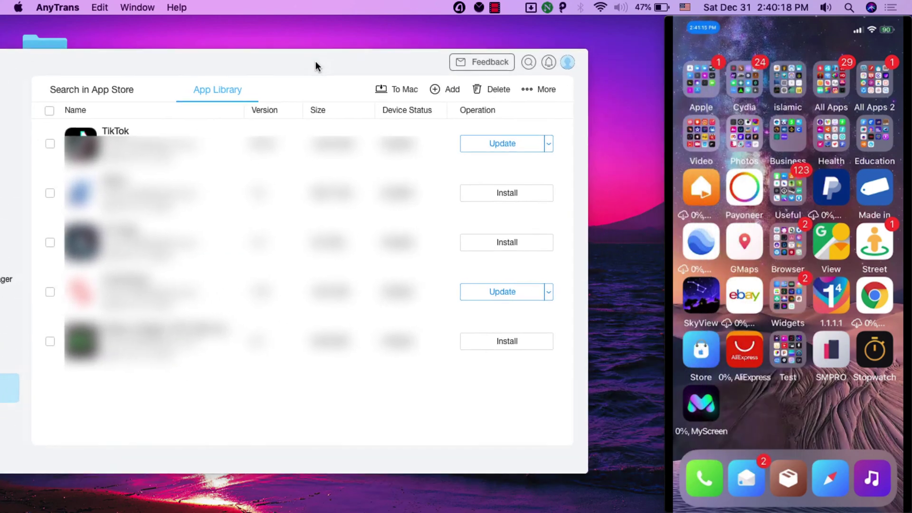
click(516, 329)
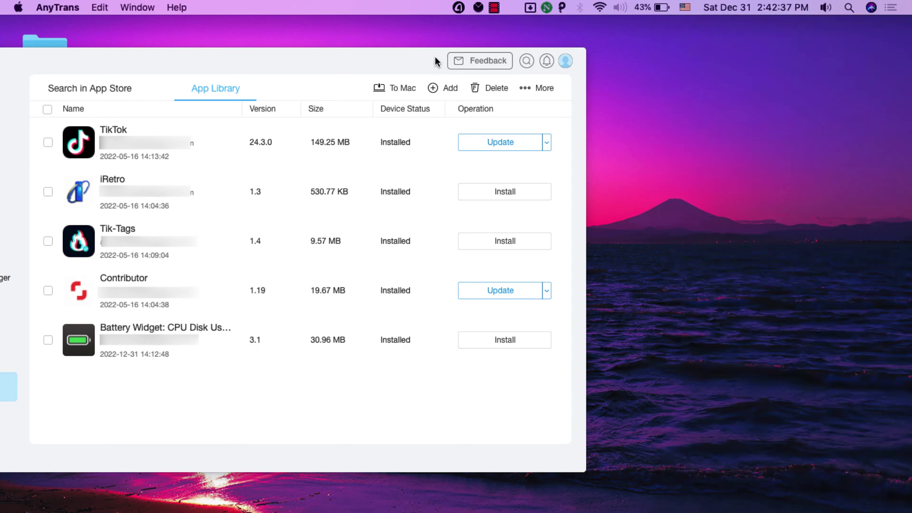
drag(424, 61, 627, 55)
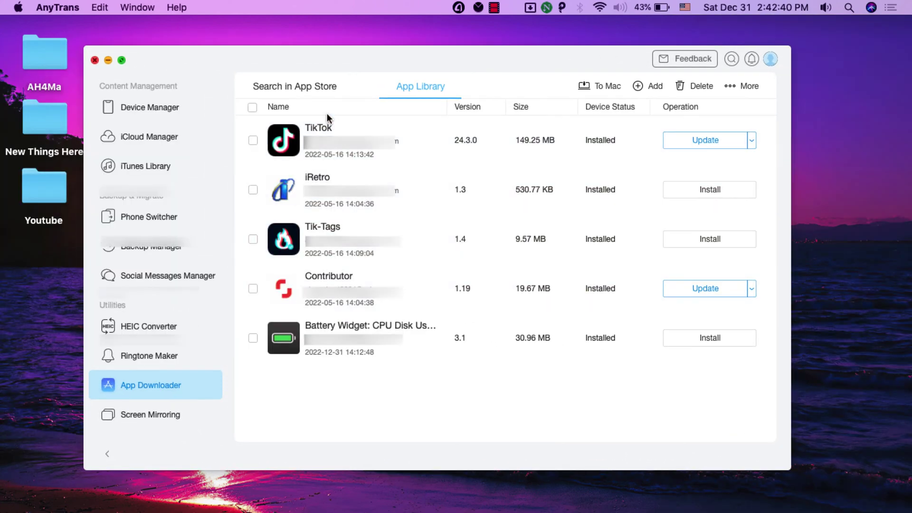
- Browse Device Manager, Screen Mirroring and App Downloader, ending on the device overview
click(200, 106)
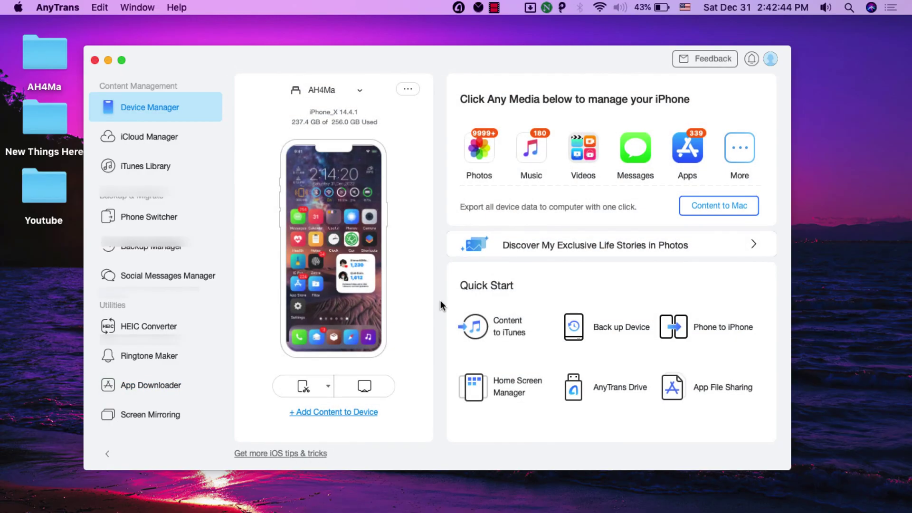
click(178, 413)
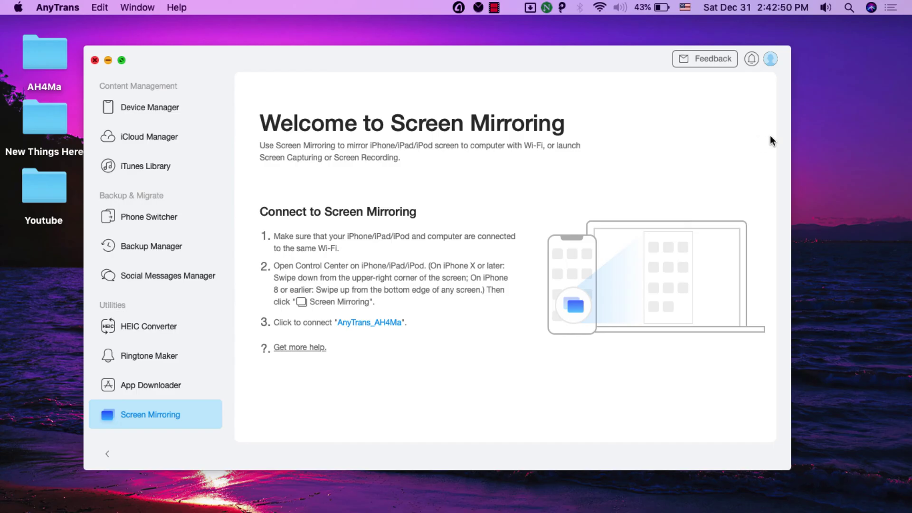
click(196, 374)
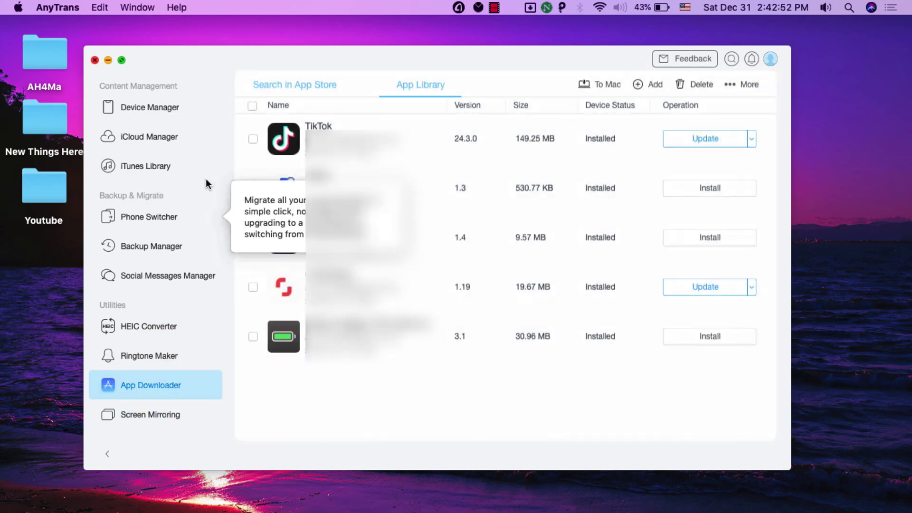
click(171, 105)
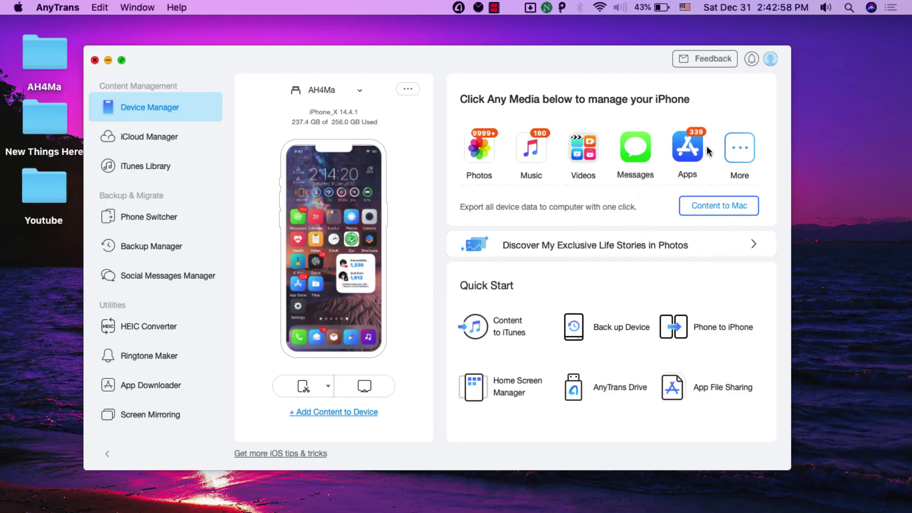
- Show the iPhone's photo collection and collapse the Photos category group
click(477, 152)
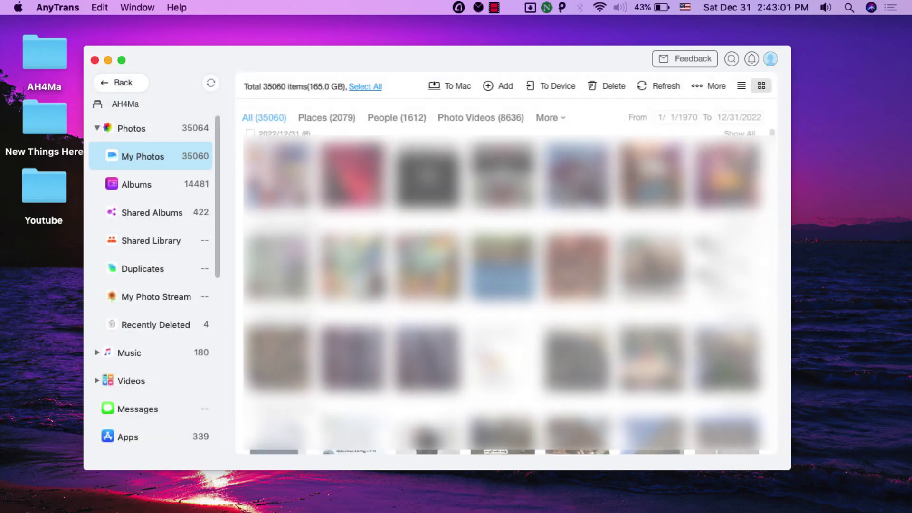
click(199, 121)
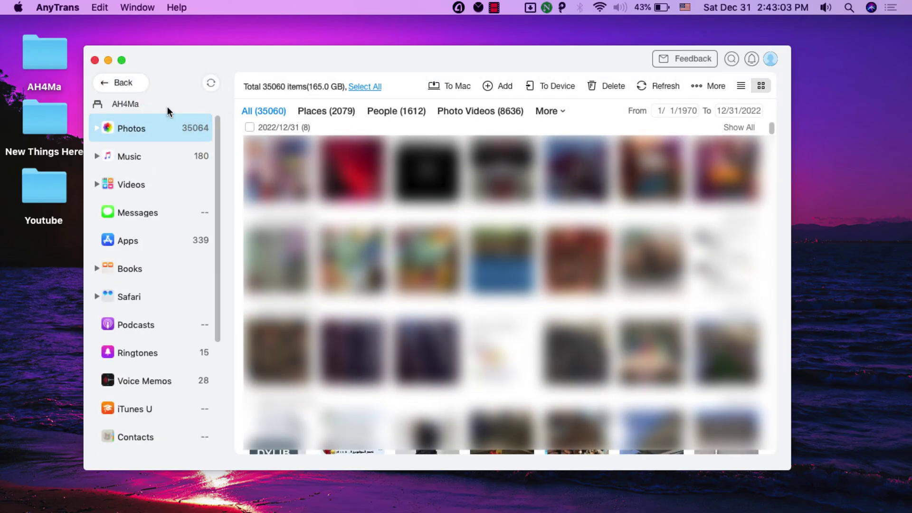